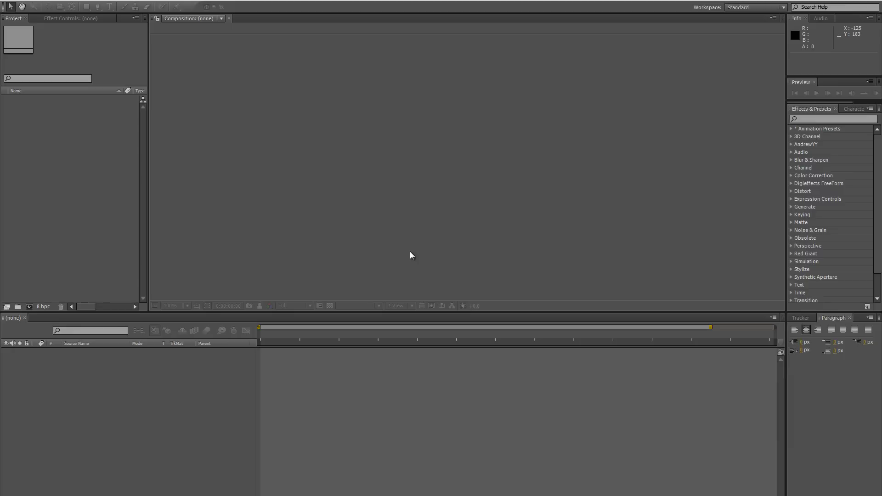
Import Background 480p.mp4 and Poorly lit.MPG, then build a new composition from Poorly lit.MPG
{"action": "left_click", "coordinate": [172, 483]}
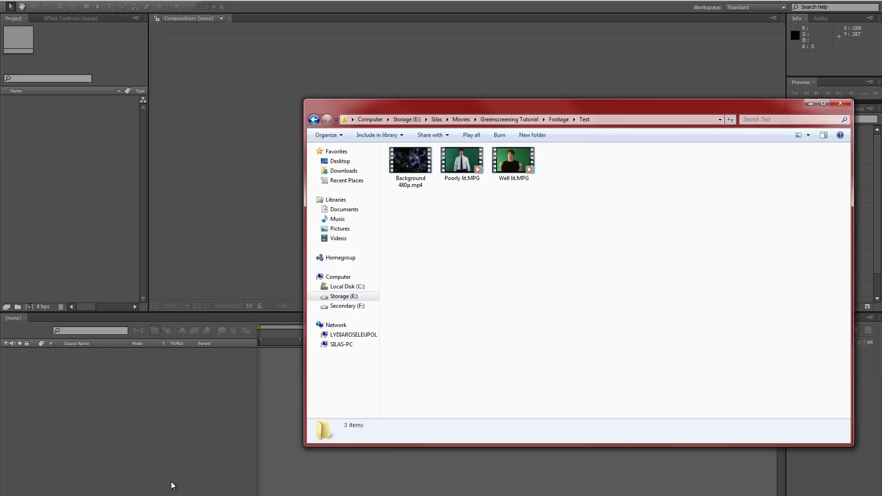
{"action": "left_click_drag", "start_coordinate": [461, 201], "coordinate": [60, 152]}
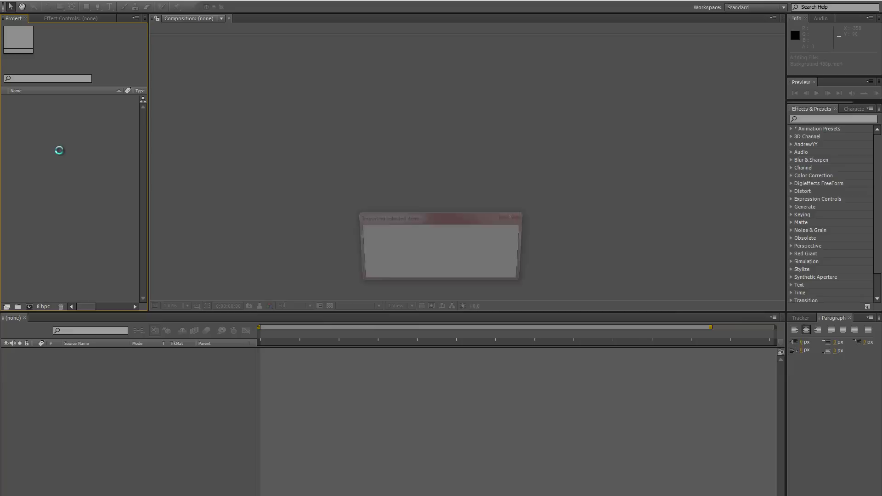
{"action": "left_click", "coordinate": [74, 153]}
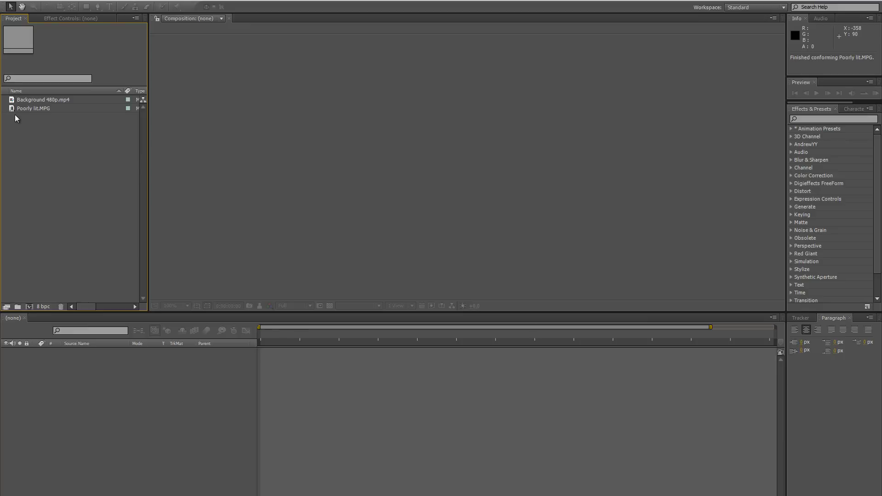
{"action": "left_click_drag", "start_coordinate": [14, 111], "coordinate": [30, 306]}
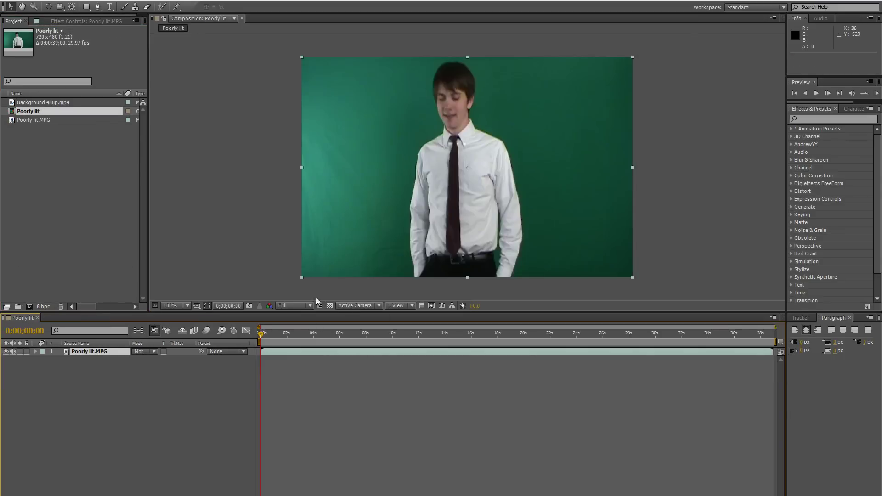
At frame 0;00;03;15, place Background 480p.mp4 beneath the green-screen layer and check it by toggling visibility
{"action": "left_click_drag", "start_coordinate": [261, 334], "coordinate": [302, 342]}
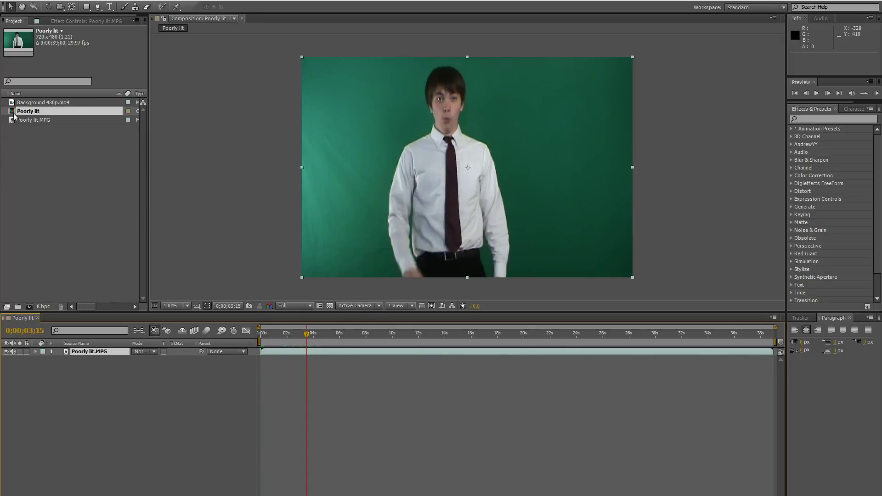
{"action": "left_click_drag", "start_coordinate": [13, 104], "coordinate": [92, 361]}
{"action": "left_click", "coordinate": [6, 352]}
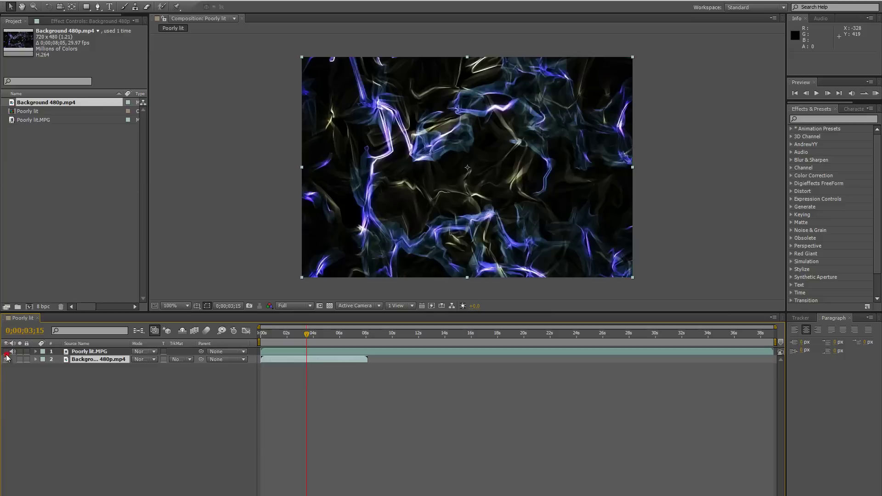
{"action": "left_click", "coordinate": [6, 352]}
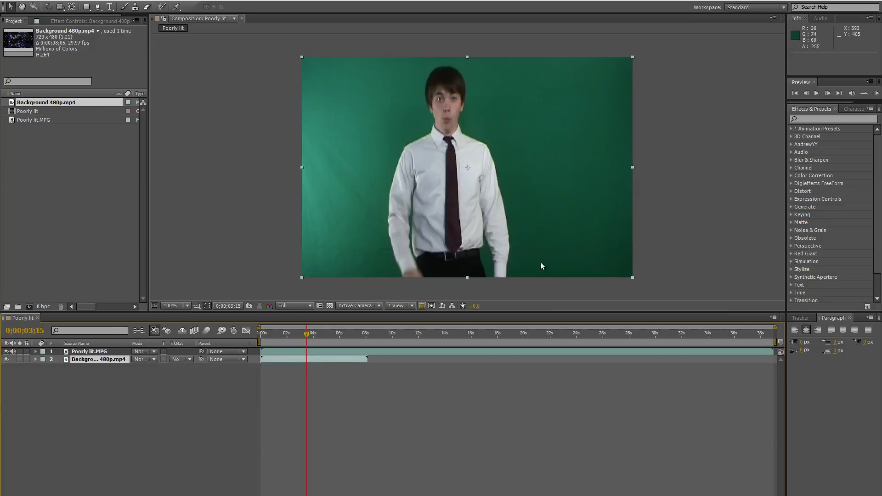
Apply Curves to Poorly lit.MPG and bow the RGB curve upward to lift the footage
{"action": "left_click", "coordinate": [824, 120]}
{"action": "type", "text": "cur"}
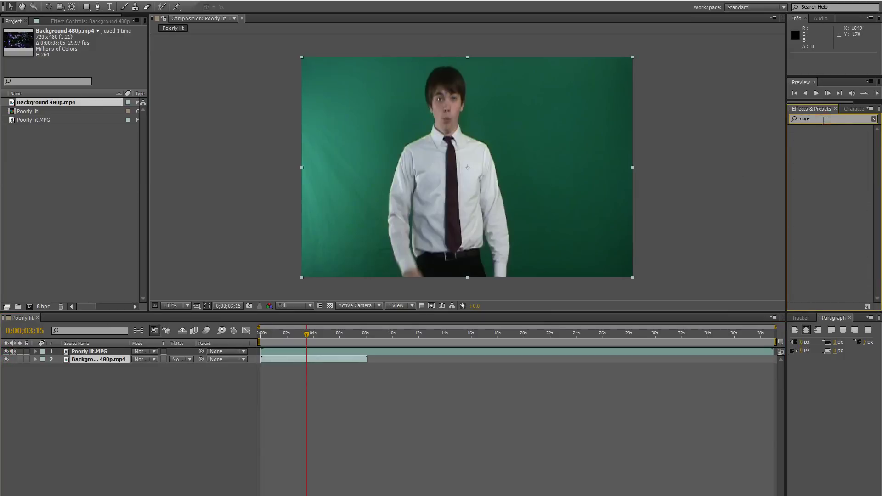
{"action": "type", "text": "ve"}
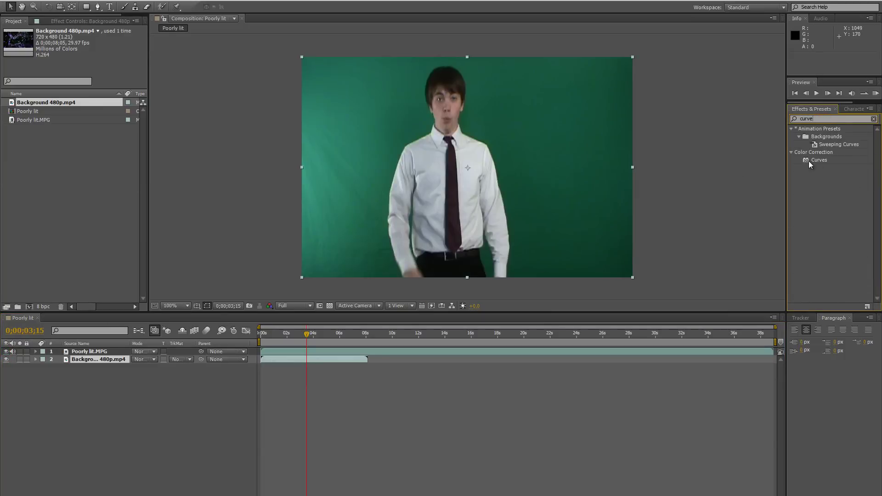
{"action": "left_click_drag", "start_coordinate": [818, 159], "coordinate": [361, 352]}
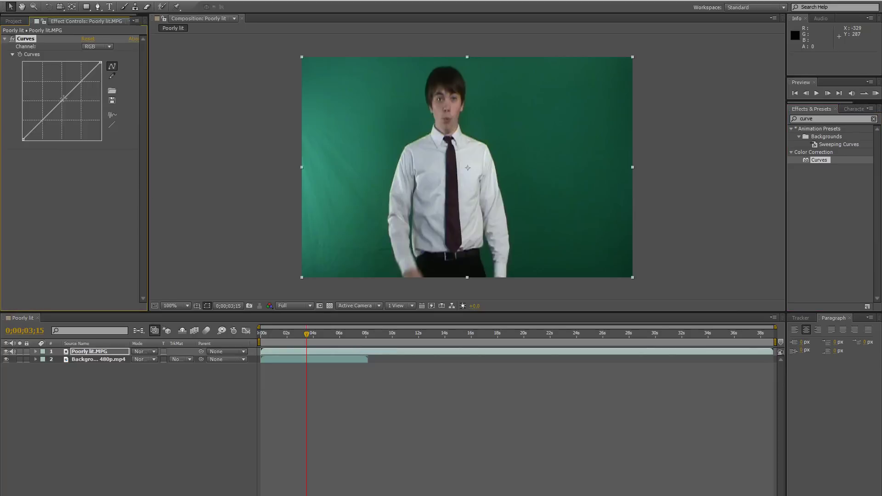
{"action": "left_click_drag", "start_coordinate": [63, 98], "coordinate": [53, 92]}
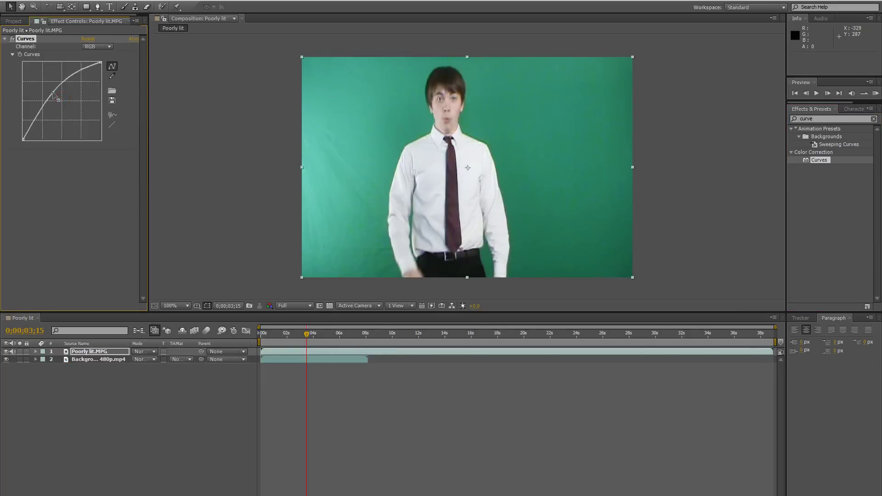
{"action": "left_click", "coordinate": [820, 118]}
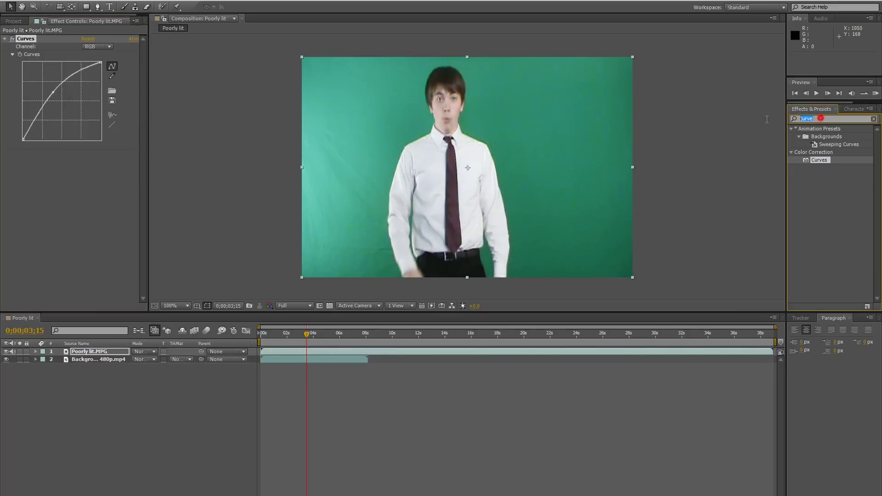
Apply Color Key to the green-screen layer, sample the teal backdrop, and set Color Tolerance to 19
{"action": "type", "text": "color ke"}
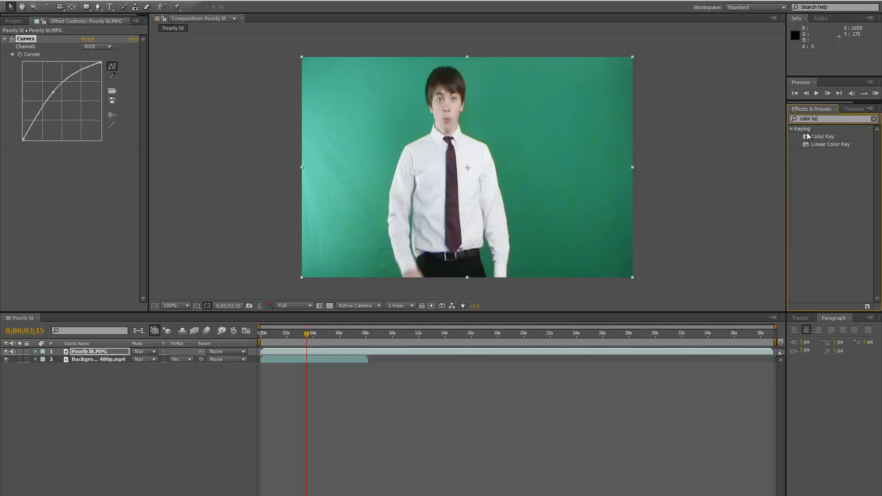
{"action": "left_click_drag", "start_coordinate": [822, 137], "coordinate": [338, 350]}
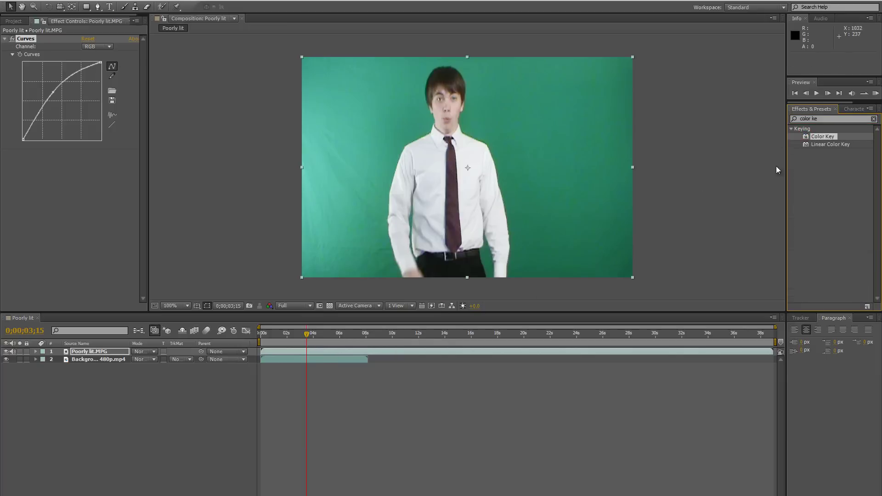
{"action": "left_click_drag", "start_coordinate": [811, 136], "coordinate": [318, 352]}
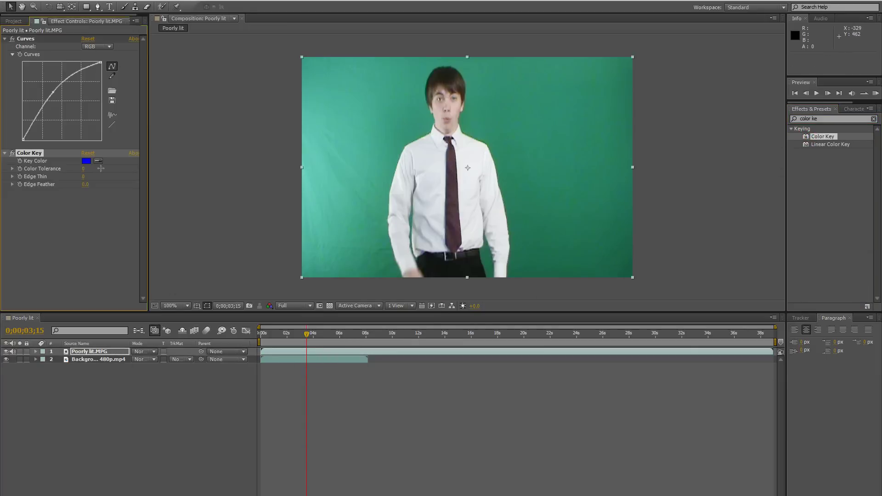
{"action": "left_click", "coordinate": [5, 40]}
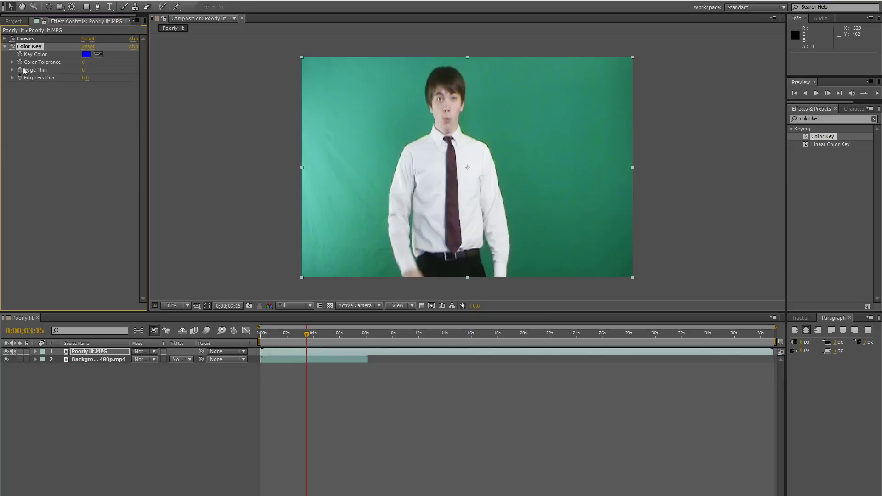
{"action": "left_click", "coordinate": [98, 54]}
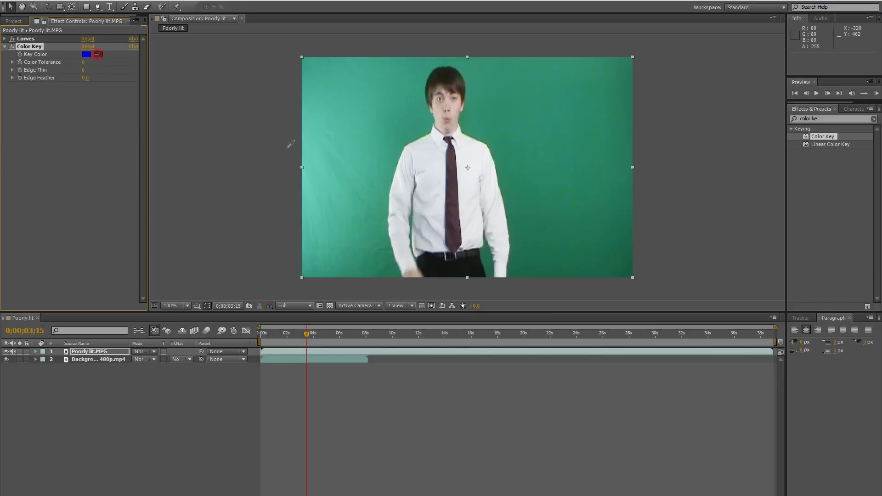
{"action": "left_click", "coordinate": [312, 159]}
{"action": "left_click_drag", "start_coordinate": [84, 63], "coordinate": [90, 63]}
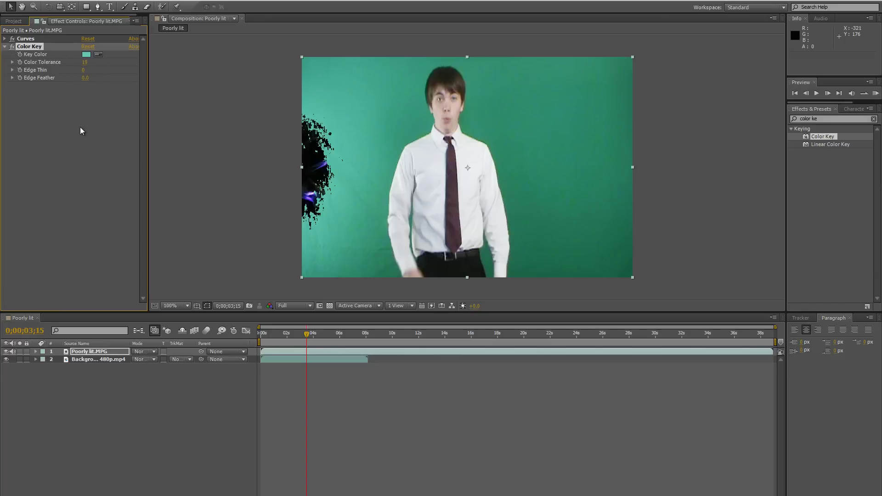
{"action": "key", "text": "ctrl+d"}
Duplicate Color Key up to Color Key 5, sampling a different green backdrop area for each
{"action": "left_click", "coordinate": [349, 133]}
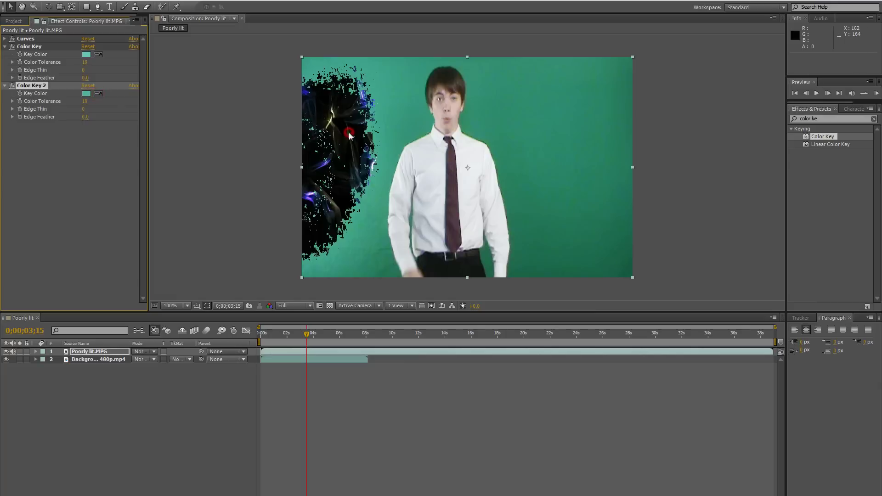
{"action": "key", "text": "ctrl+d"}
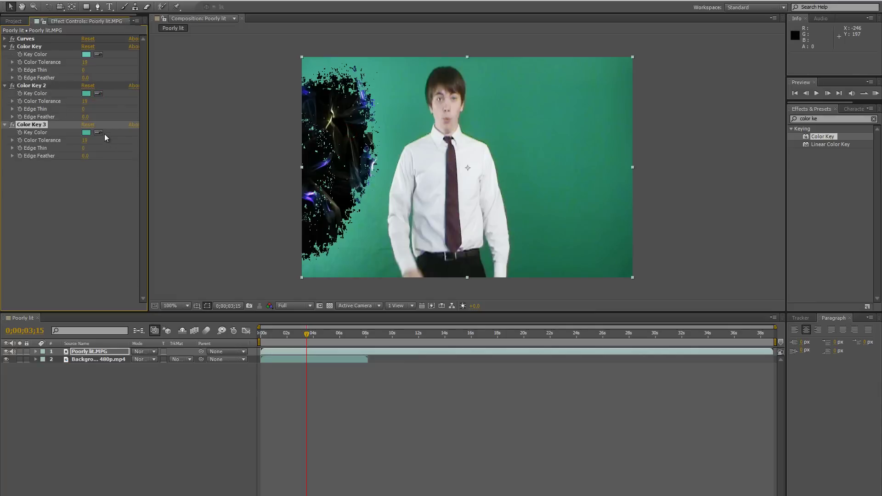
{"action": "left_click", "coordinate": [99, 133]}
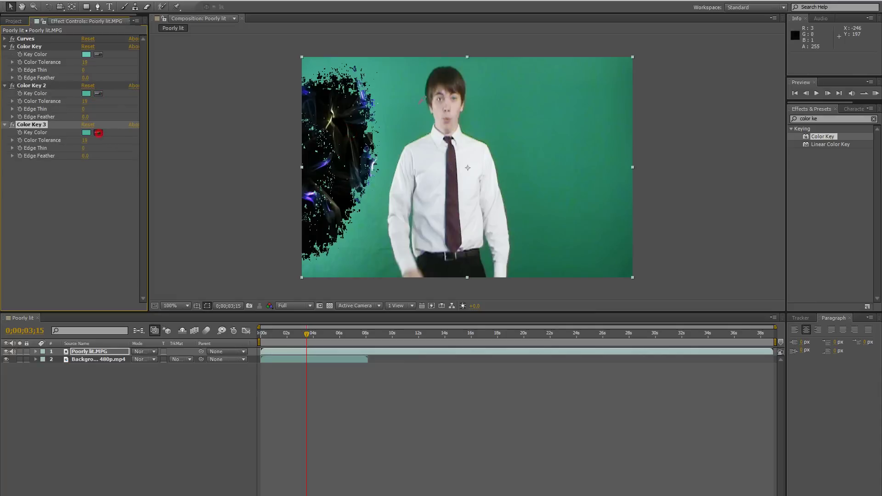
{"action": "left_click", "coordinate": [393, 109]}
{"action": "key", "text": "ctrl+d"}
{"action": "left_click", "coordinate": [99, 171]}
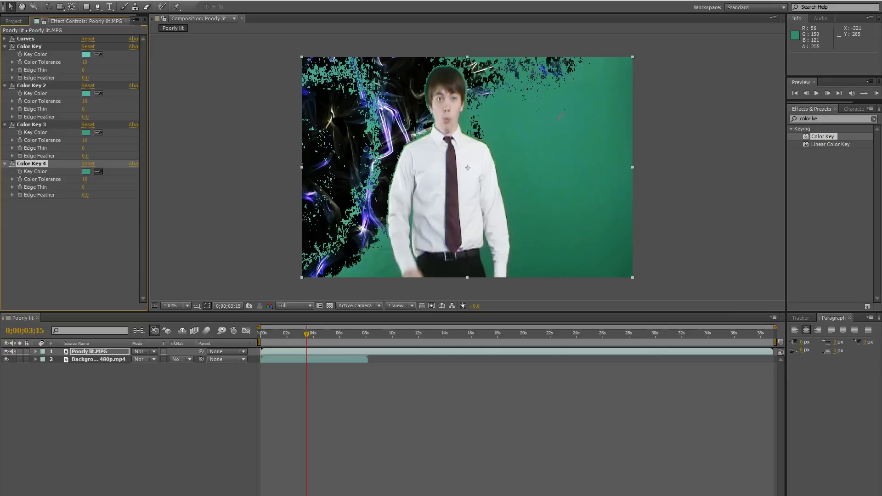
{"action": "left_click", "coordinate": [558, 118]}
{"action": "key", "text": "ctrl+d"}
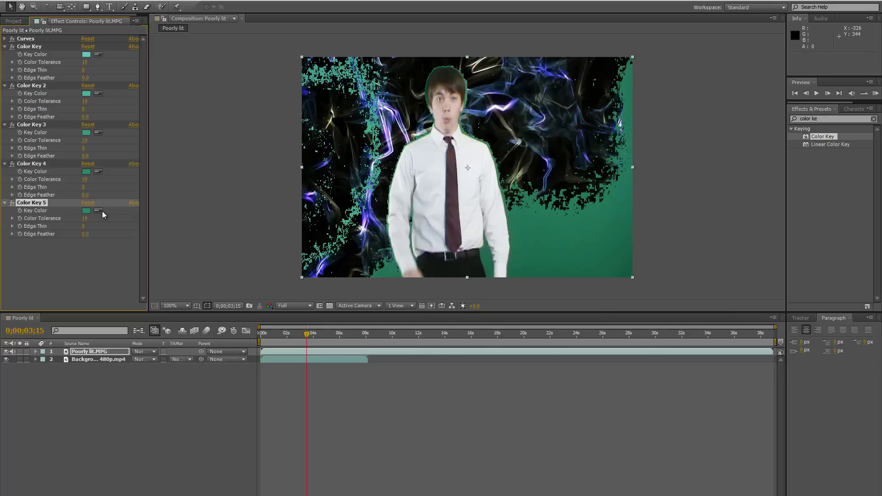
{"action": "left_click", "coordinate": [599, 246]}
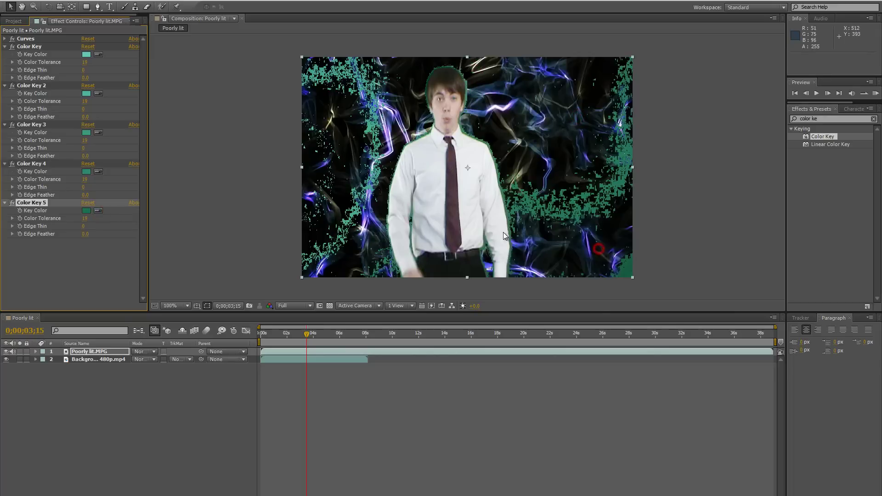
Select all five Color Key effects and collapse their settings
{"action": "left_click", "coordinate": [28, 46]}
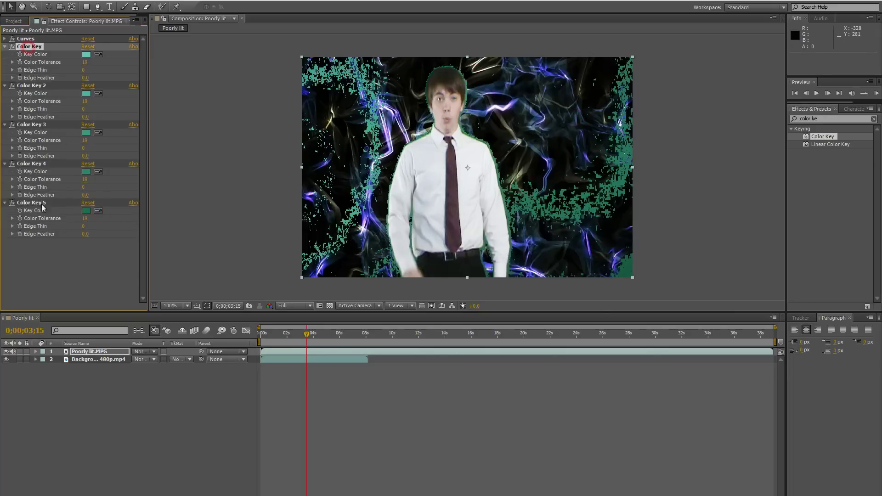
{"action": "left_click", "coordinate": [35, 202], "text": "shift"}
{"action": "left_click", "coordinate": [5, 125]}
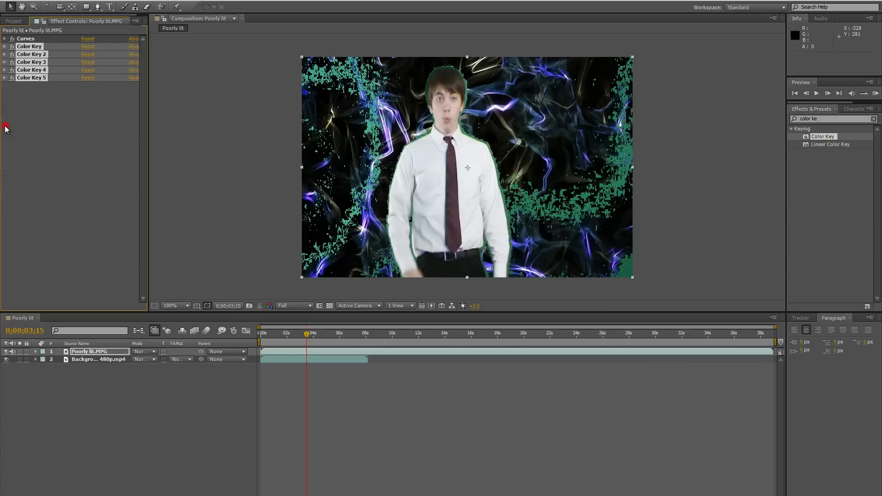
{"action": "left_click", "coordinate": [39, 138]}
{"action": "left_click_drag", "start_coordinate": [306, 338], "coordinate": [271, 346]}
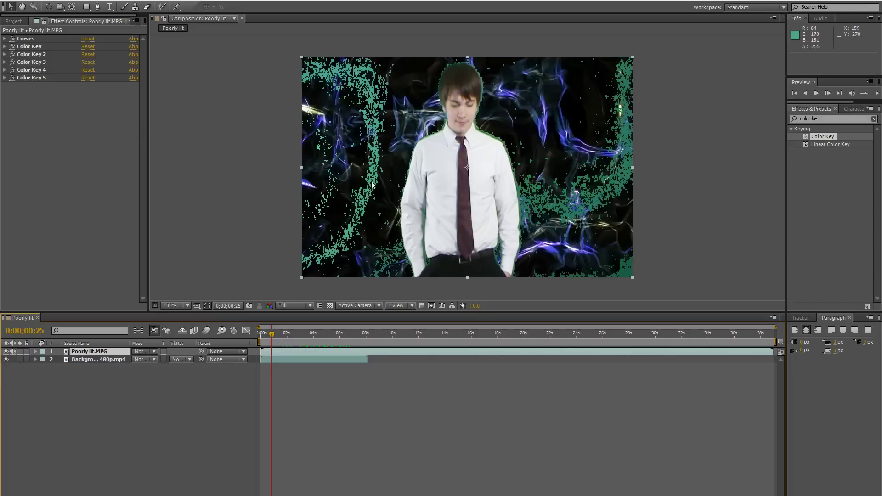
{"action": "left_click_drag", "start_coordinate": [272, 334], "coordinate": [302, 335]}
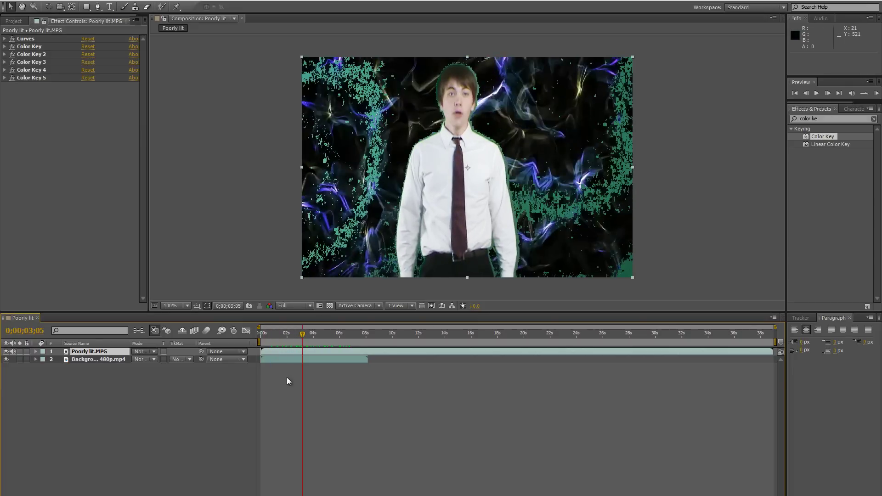
{"action": "left_click_drag", "start_coordinate": [303, 338], "coordinate": [321, 334]}
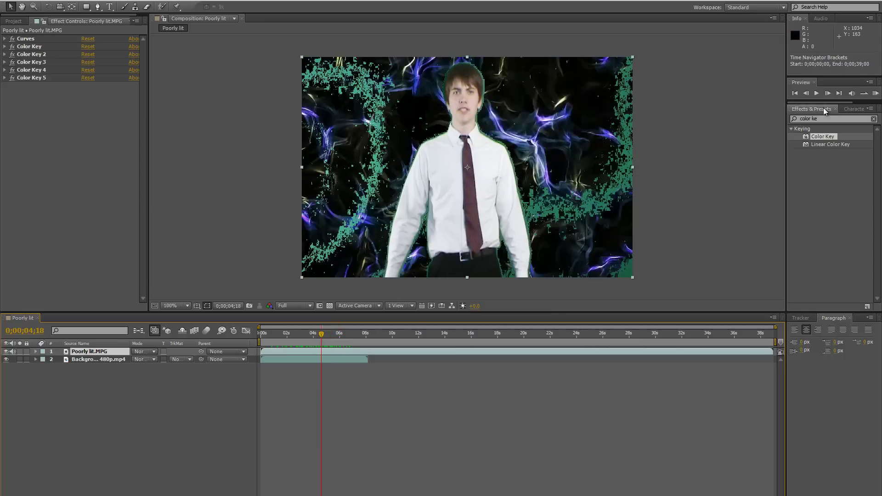
{"action": "left_click_drag", "start_coordinate": [822, 120], "coordinate": [799, 120]}
Apply Keylight (1.2), sample the green backdrop as Screen Colour, re-enable the Color Keys, then switch Keylight off
{"action": "type", "text": "keyli"}
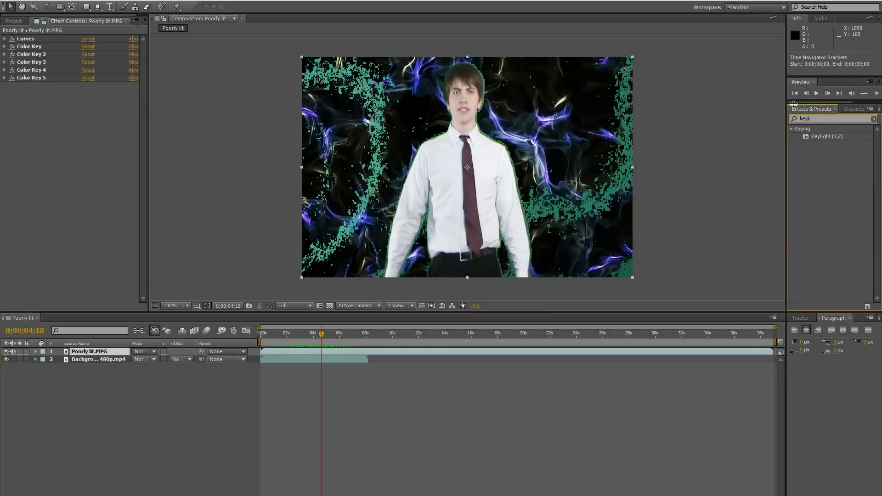
{"action": "left_click_drag", "start_coordinate": [814, 135], "coordinate": [304, 354]}
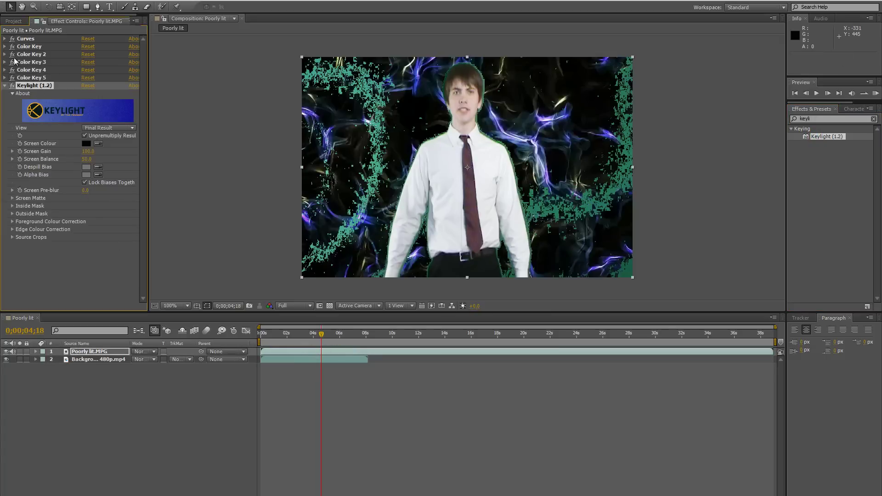
{"action": "left_click_drag", "start_coordinate": [13, 77], "coordinate": [13, 47]}
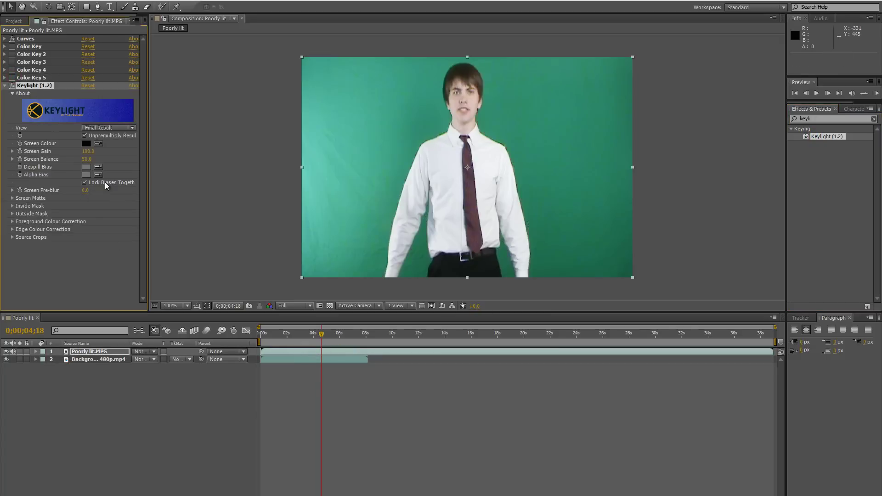
{"action": "left_click", "coordinate": [98, 143]}
{"action": "left_click", "coordinate": [423, 108]}
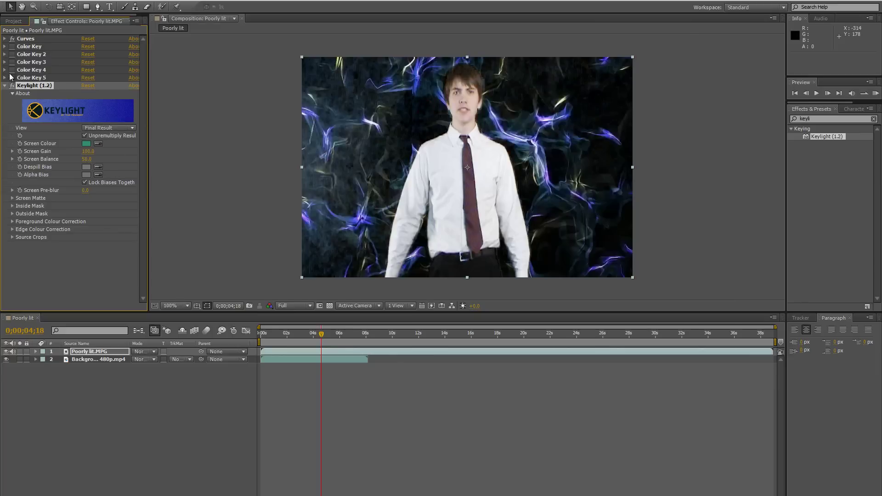
{"action": "left_click_drag", "start_coordinate": [13, 77], "coordinate": [13, 46]}
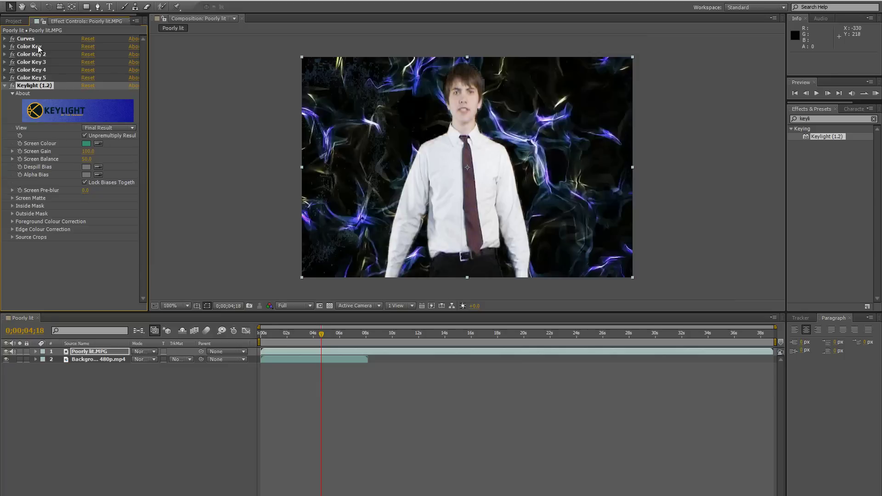
{"action": "left_click", "coordinate": [12, 86]}
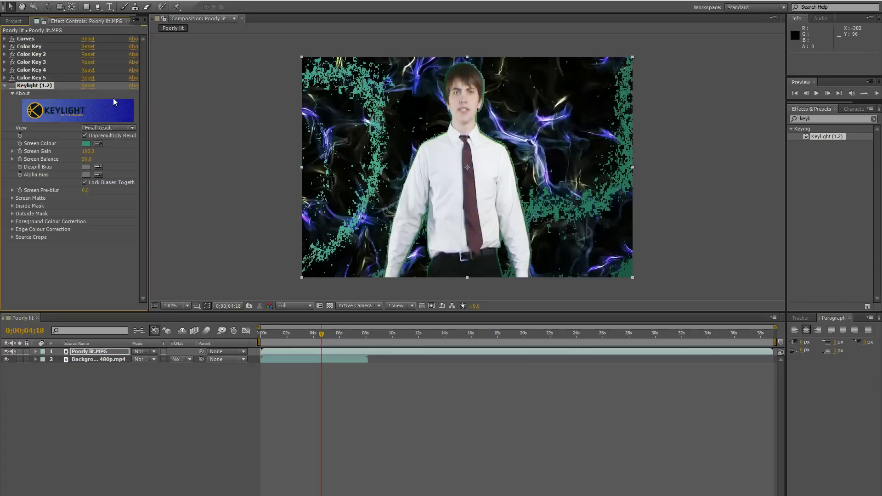
Turn Keylight back on, set Screen Pre-blur to 3.0, and expand the Screen Matte group
{"action": "left_click", "coordinate": [13, 86]}
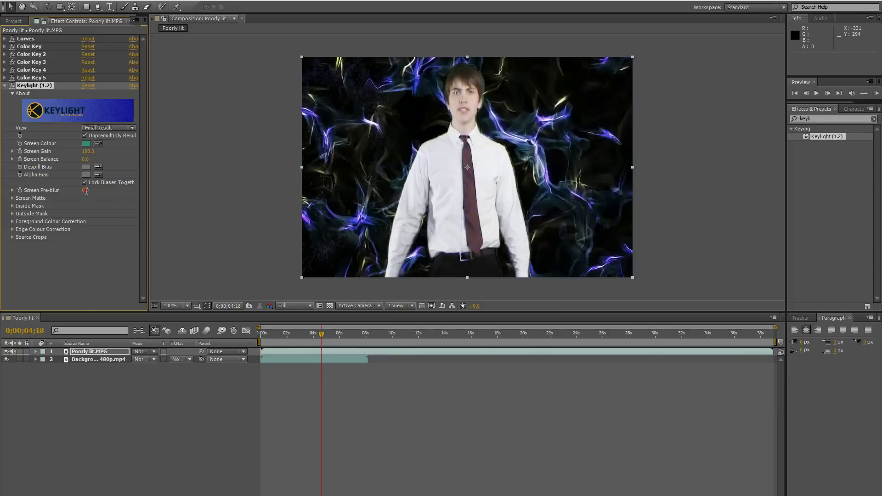
{"action": "type", "text": "3"}
{"action": "key", "text": "Return"}
{"action": "left_click", "coordinate": [13, 198]}
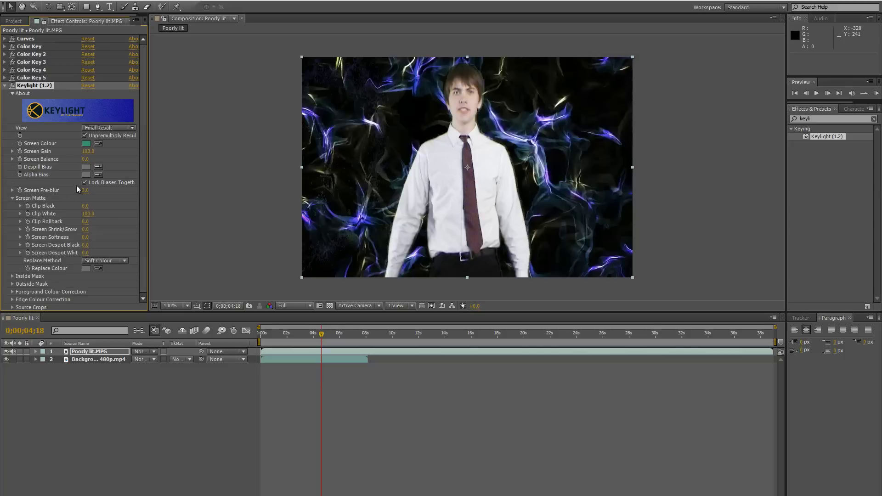
Switch Keylight's View to Screen Matte and raise Screen Gain to 132.0
{"action": "left_click", "coordinate": [116, 128]}
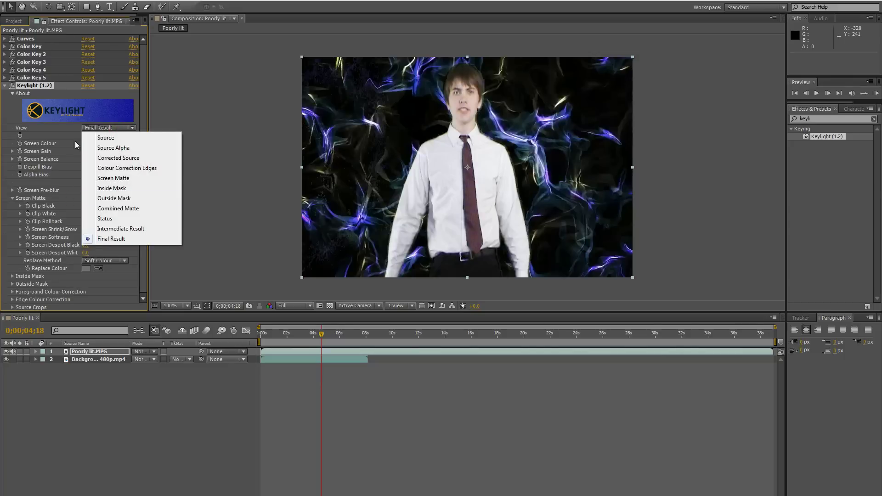
{"action": "left_click", "coordinate": [122, 178]}
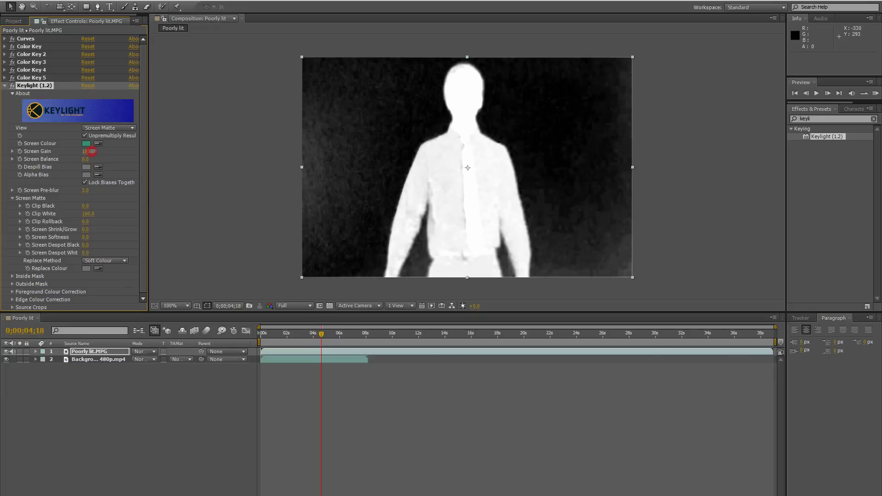
{"action": "left_click_drag", "start_coordinate": [92, 151], "coordinate": [103, 149]}
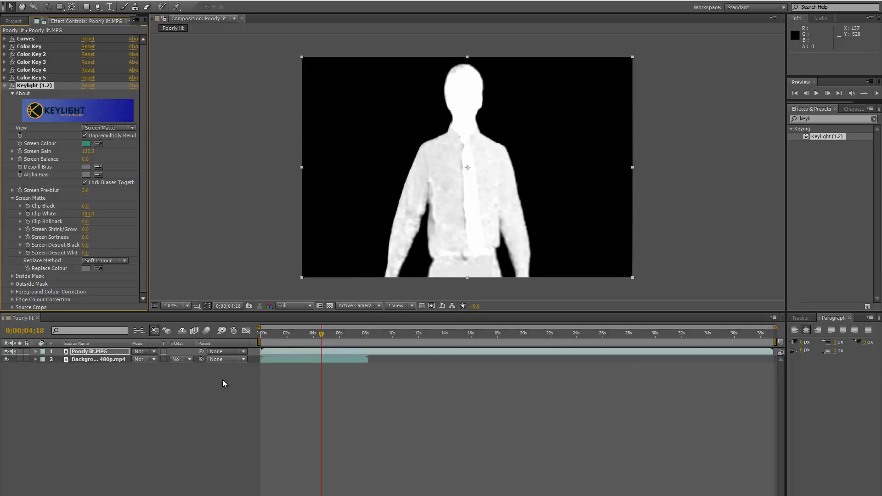
Preview the matte across frames and lower Clip White from 70 down to about 66
{"action": "left_click_drag", "start_coordinate": [323, 335], "coordinate": [303, 338]}
{"action": "key", "text": "space"}
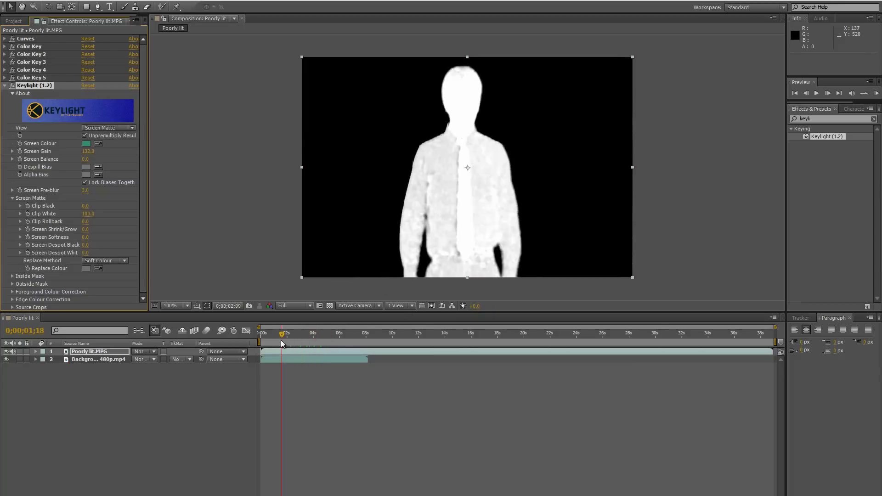
{"action": "left_click_drag", "start_coordinate": [349, 333], "coordinate": [332, 334]}
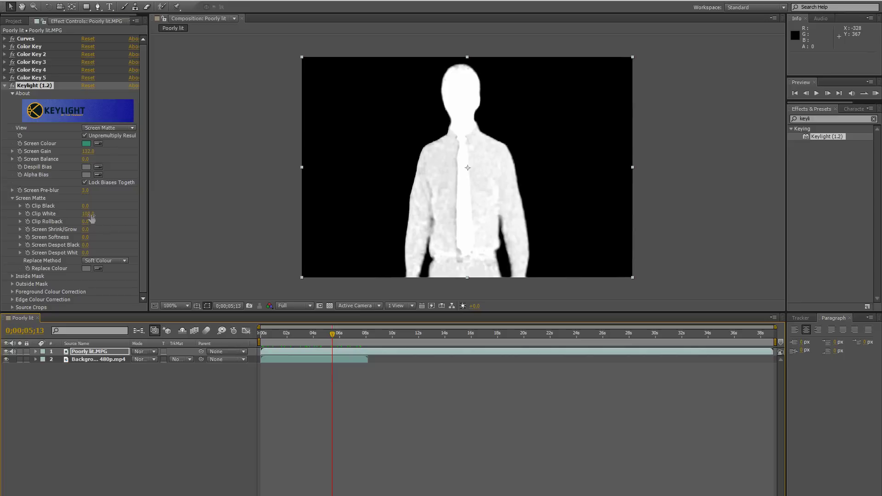
{"action": "left_click_drag", "start_coordinate": [86, 214], "coordinate": [75, 220]}
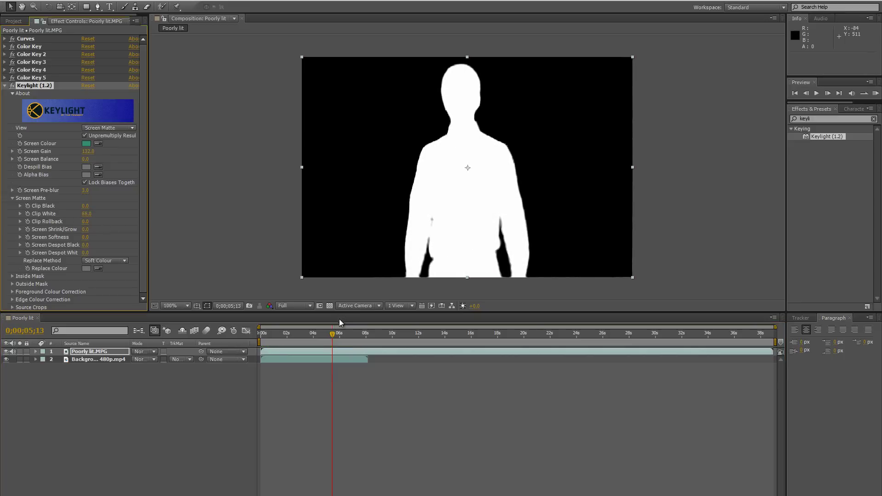
{"action": "mouse_move", "coordinate": [332, 336]}
{"action": "left_mouse_down"}
{"action": "mouse_move", "coordinate": [287, 342]}
{"action": "mouse_move", "coordinate": [320, 342]}
{"action": "left_mouse_up"}
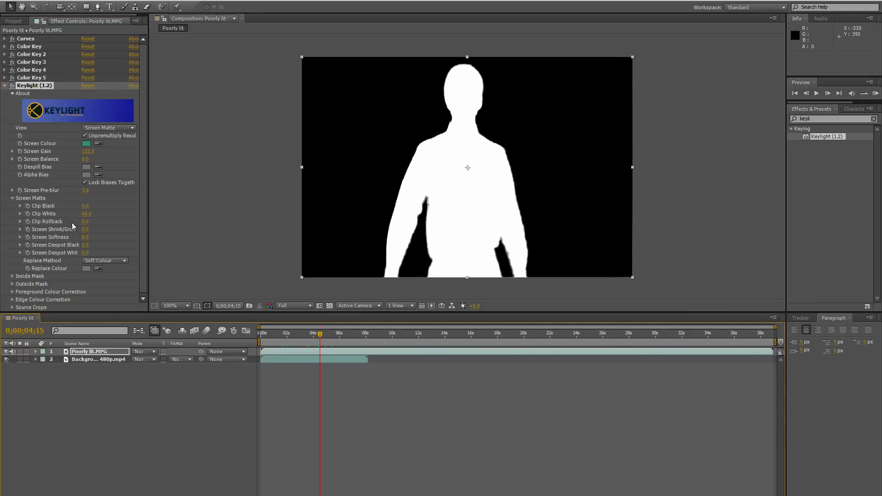
{"action": "left_click", "coordinate": [111, 128]}
Return Keylight's View to Final Result and set Replace Method to Source after trying Hard Colour
{"action": "left_click", "coordinate": [119, 237]}
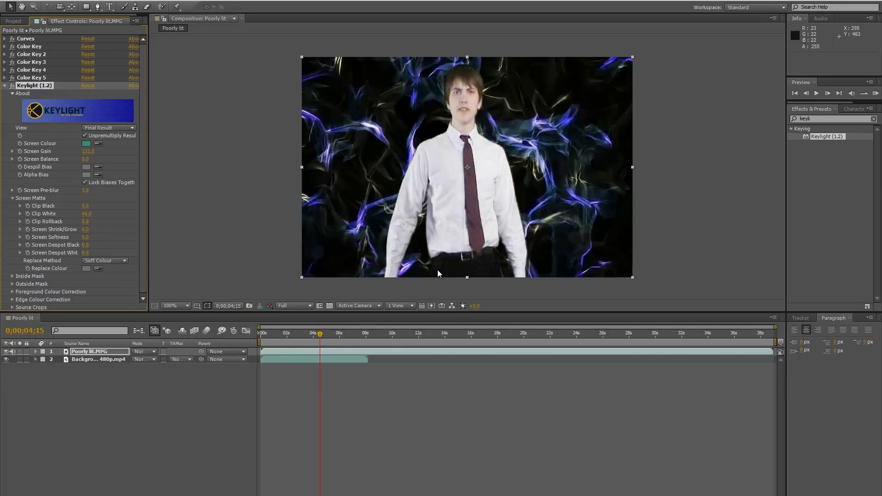
{"action": "left_click", "coordinate": [109, 260]}
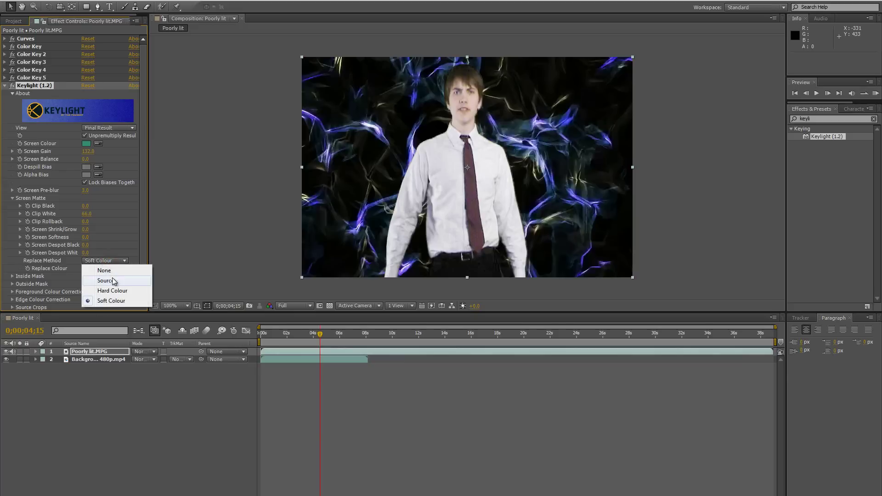
{"action": "left_click", "coordinate": [113, 279]}
{"action": "left_click", "coordinate": [113, 260]}
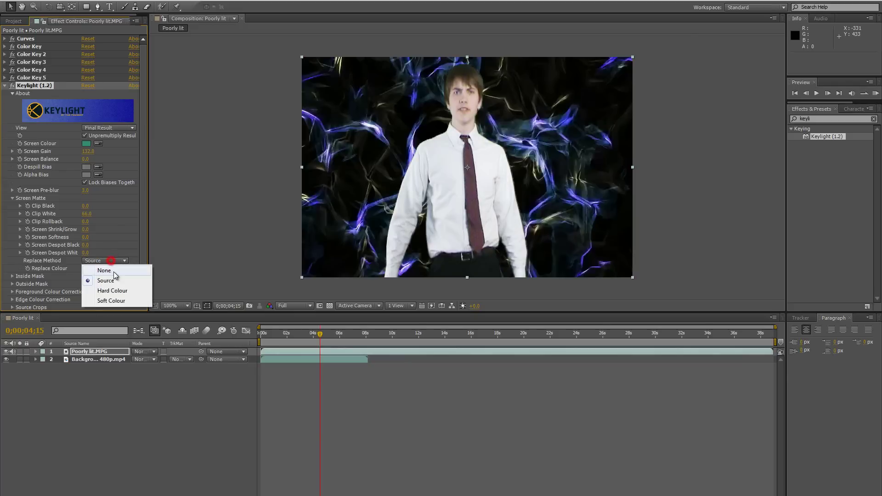
{"action": "left_click", "coordinate": [114, 290]}
{"action": "left_click", "coordinate": [110, 261]}
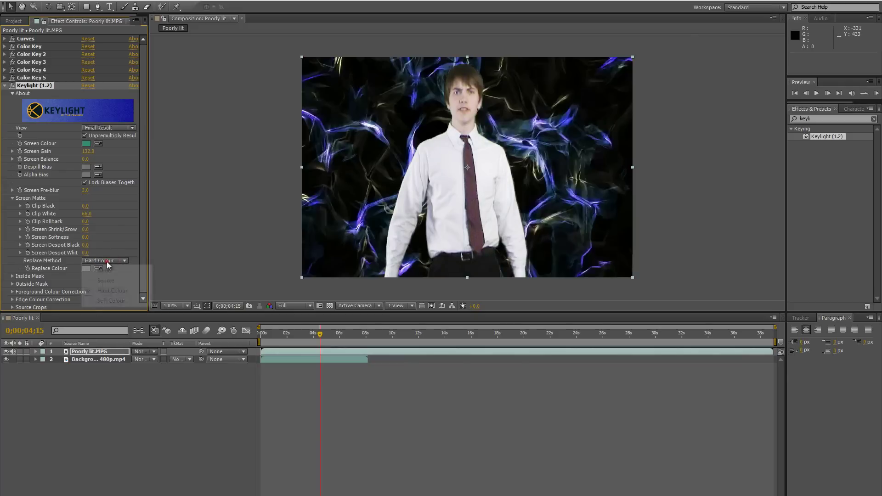
{"action": "left_click", "coordinate": [110, 280]}
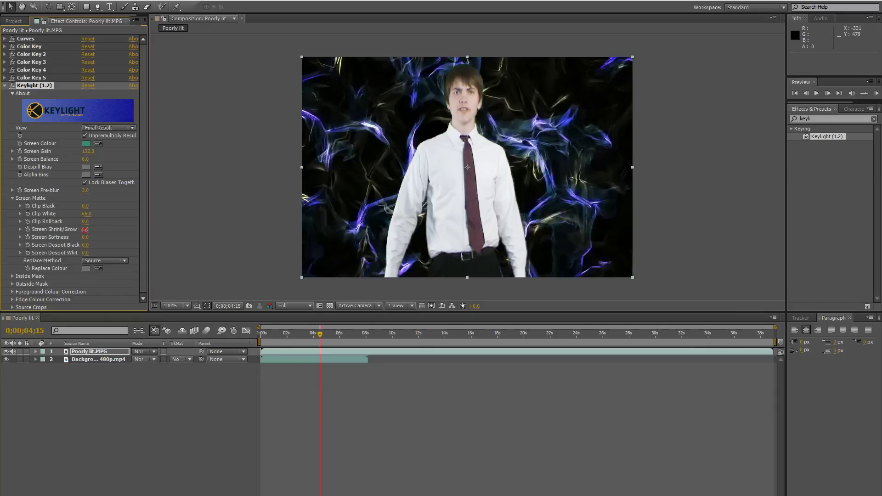
Set Screen Shrink/Grow to -2.0 to pull the matte edge in, then collapse Screen Matte
{"action": "left_click_drag", "start_coordinate": [85, 230], "coordinate": [78, 230]}
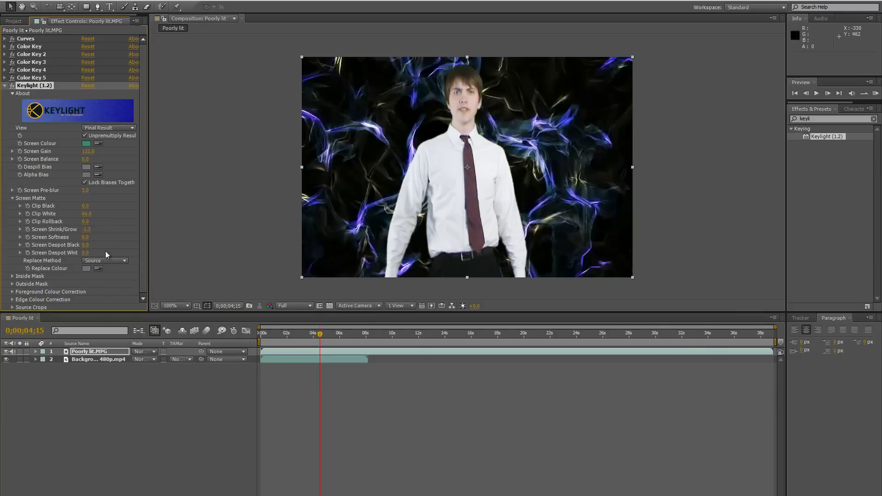
{"action": "left_click_drag", "start_coordinate": [90, 229], "coordinate": [96, 232]}
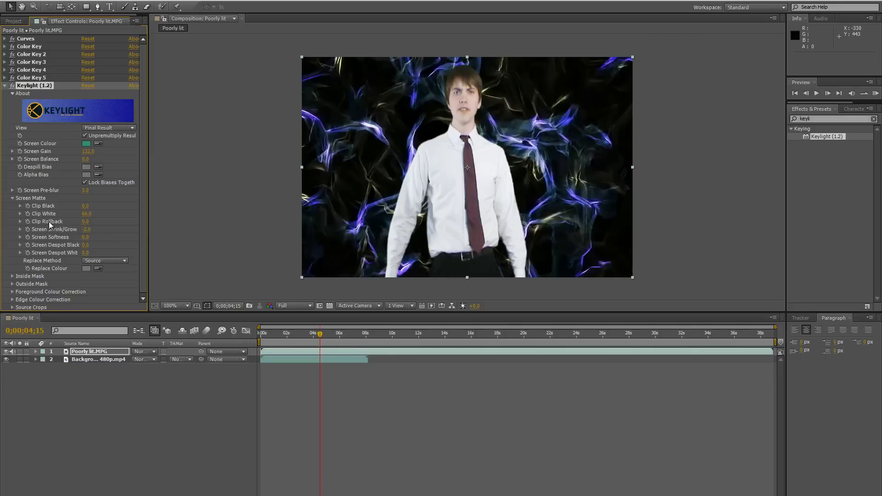
{"action": "left_click", "coordinate": [13, 198]}
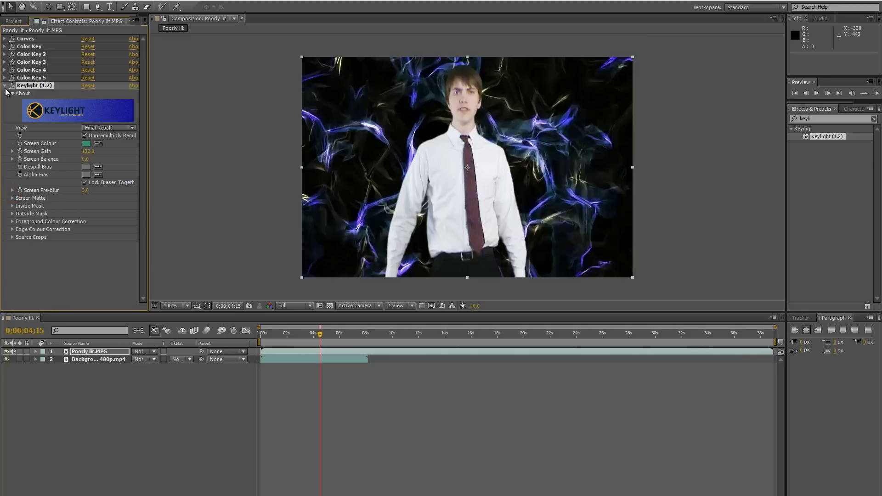
Apply Spill Suppressor to the Poorly lit footage and switch off the other effects to see the raw clip
{"action": "left_click", "coordinate": [5, 85]}
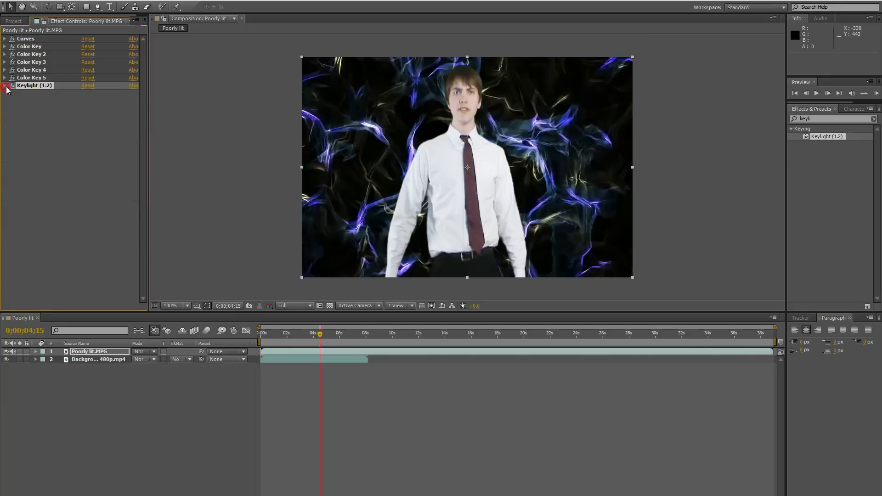
{"action": "left_click", "coordinate": [816, 119]}
{"action": "type", "text": "spill"}
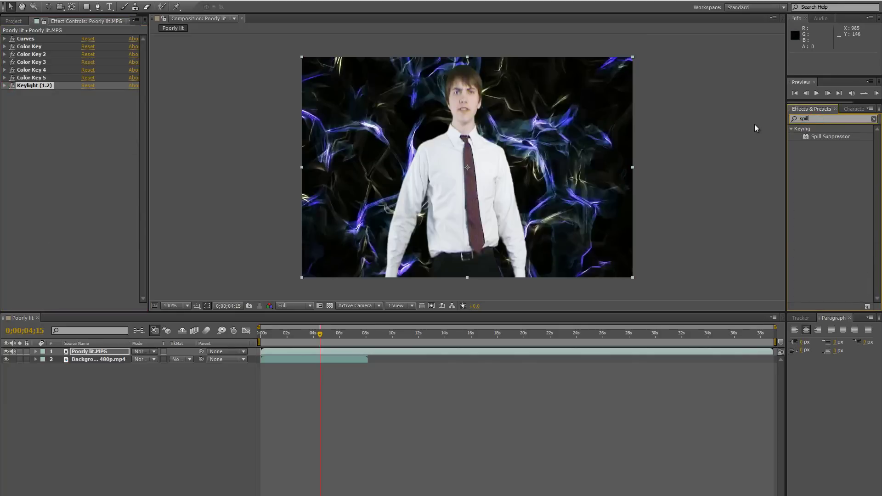
{"action": "left_click_drag", "start_coordinate": [825, 136], "coordinate": [331, 352]}
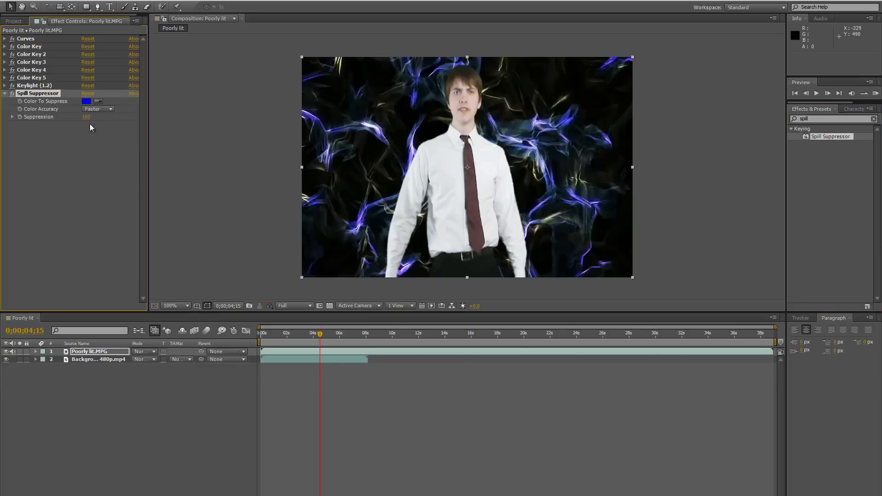
{"action": "left_click_drag", "start_coordinate": [12, 86], "coordinate": [13, 39]}
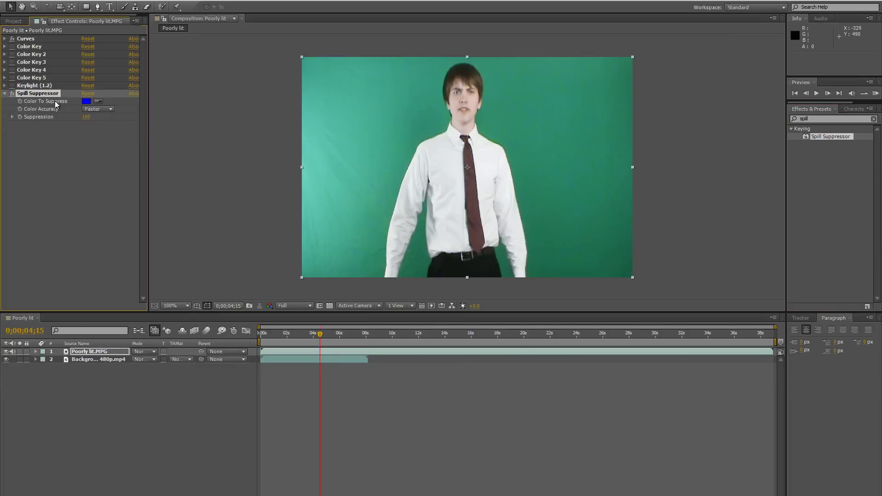
Set Color Accuracy to Better, sample the green backdrop as the suppress colour, and compare with the keys restored
{"action": "left_click", "coordinate": [90, 114]}
{"action": "left_click", "coordinate": [99, 127]}
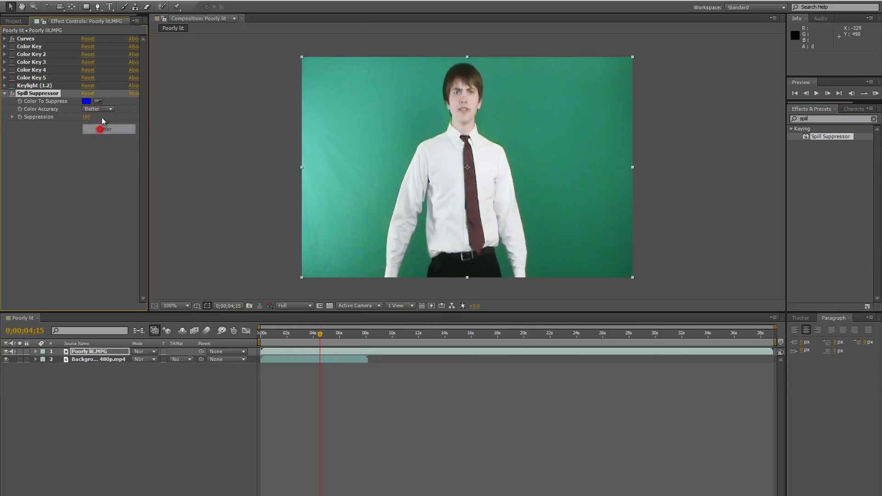
{"action": "left_click", "coordinate": [97, 101]}
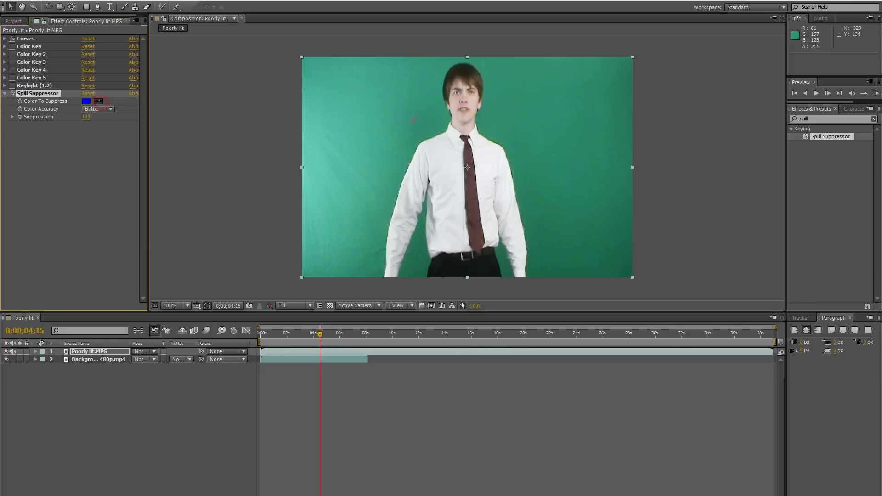
{"action": "left_click", "coordinate": [408, 120]}
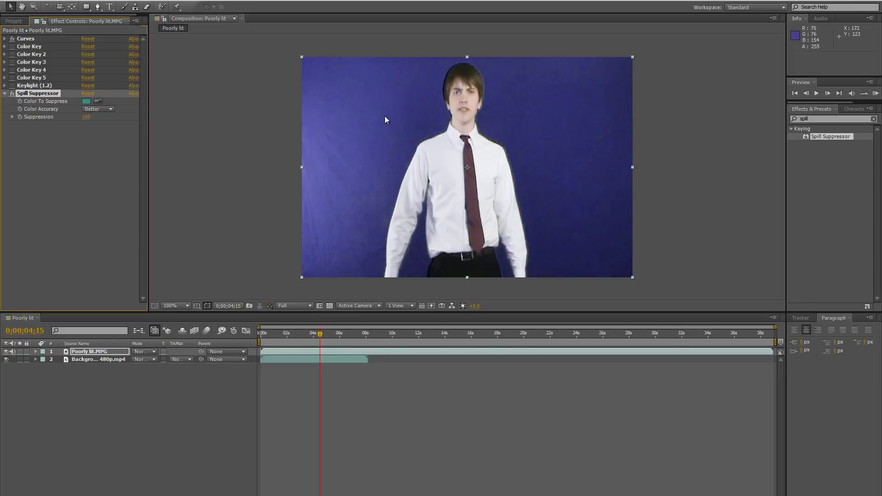
{"action": "left_click_drag", "start_coordinate": [12, 86], "coordinate": [13, 47]}
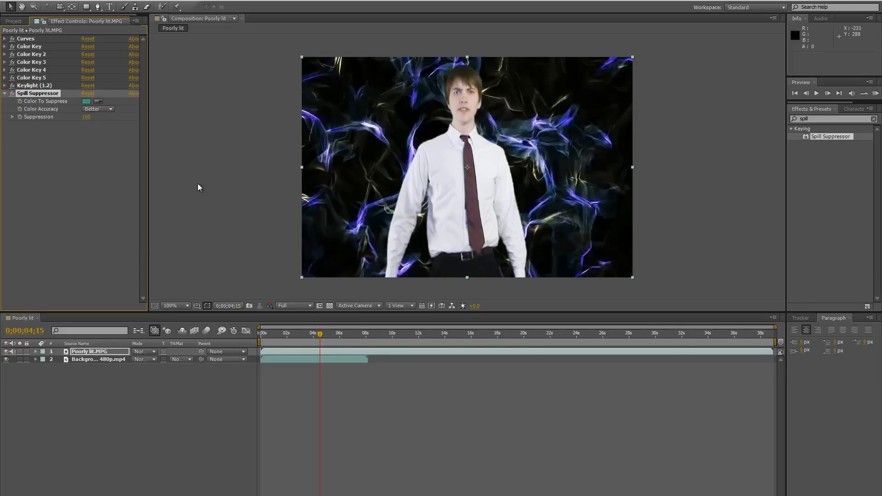
{"action": "left_click", "coordinate": [12, 93]}
Re-enable Spill Suppressor, collapse its settings, and scrub the timeline to check the keyed presenter
{"action": "left_click", "coordinate": [12, 93]}
{"action": "left_click", "coordinate": [60, 158]}
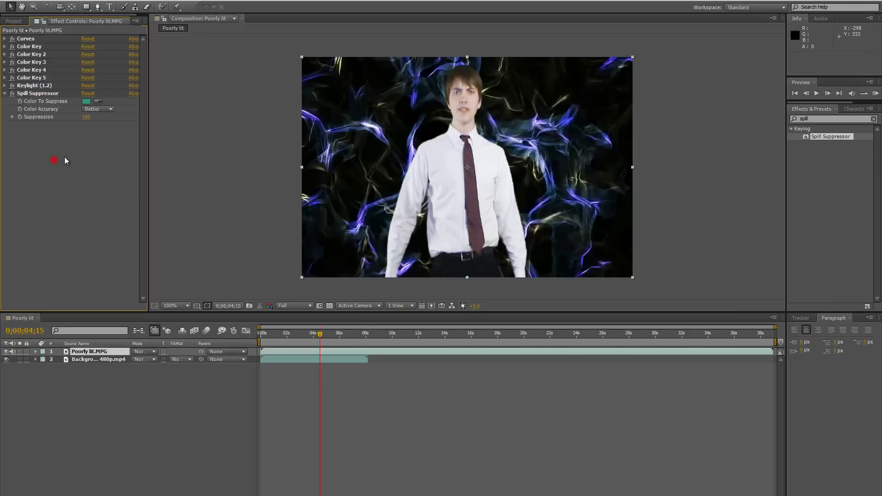
{"action": "left_click", "coordinate": [4, 93]}
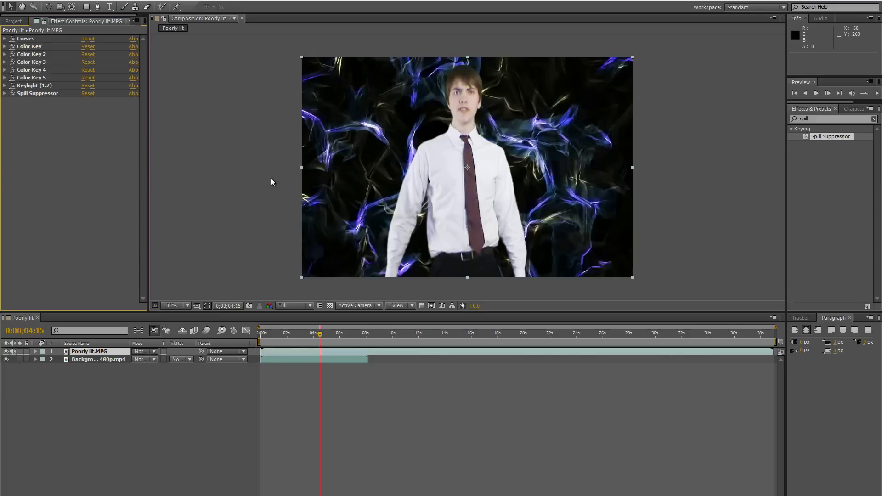
{"action": "mouse_move", "coordinate": [321, 338]}
{"action": "left_mouse_down"}
{"action": "mouse_move", "coordinate": [280, 335]}
{"action": "mouse_move", "coordinate": [333, 332]}
{"action": "mouse_move", "coordinate": [305, 332]}
{"action": "left_mouse_up"}
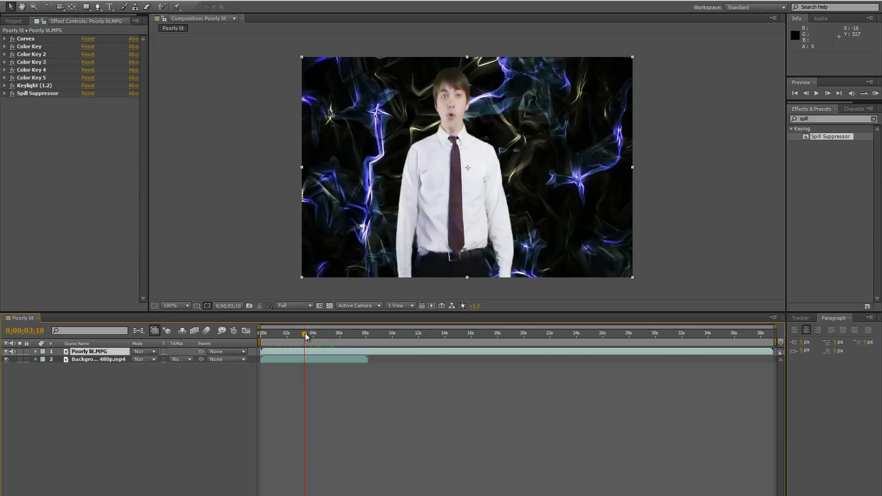